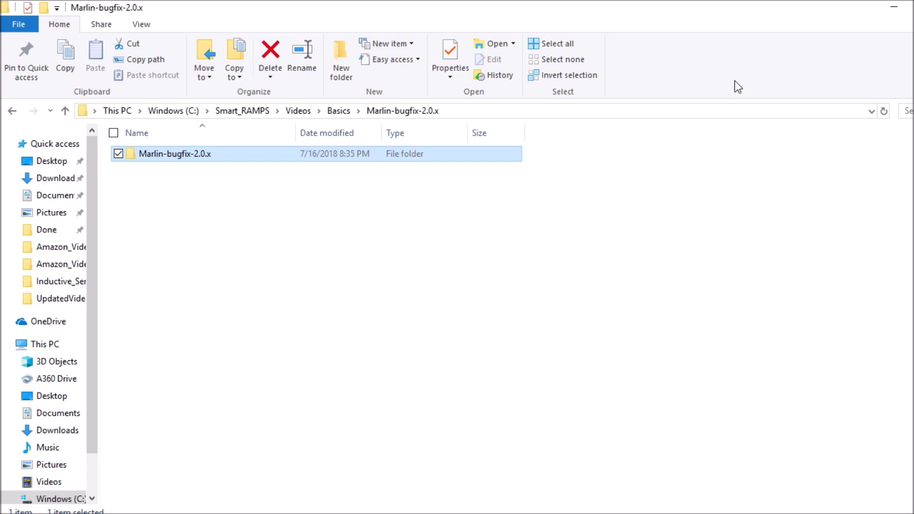
Step: Open boards.h from Marlin-bugfix-2.0.x\Marlin\src\core in Notepad++
double_click(170, 163)
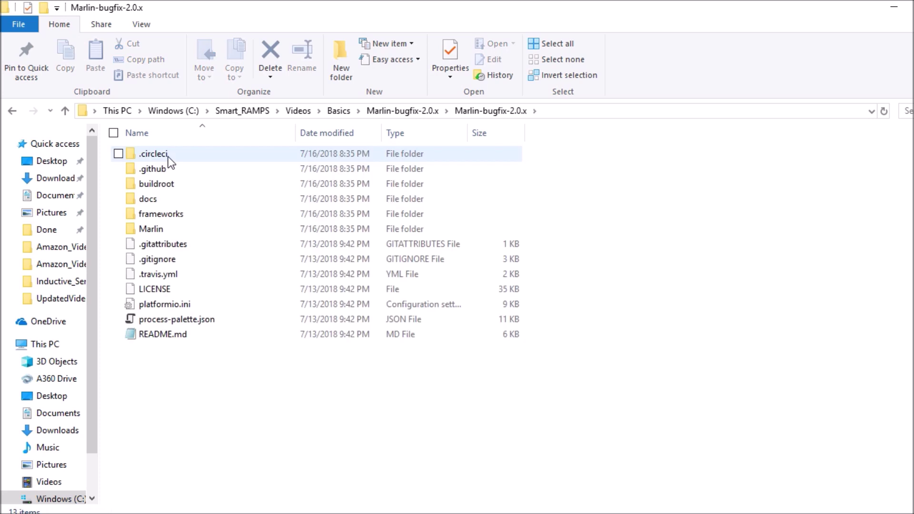
double_click(164, 234)
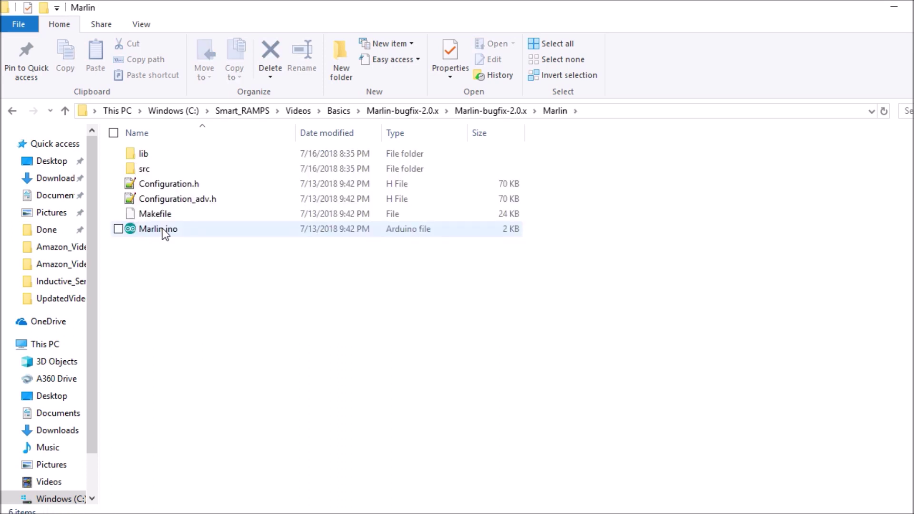
click(150, 169)
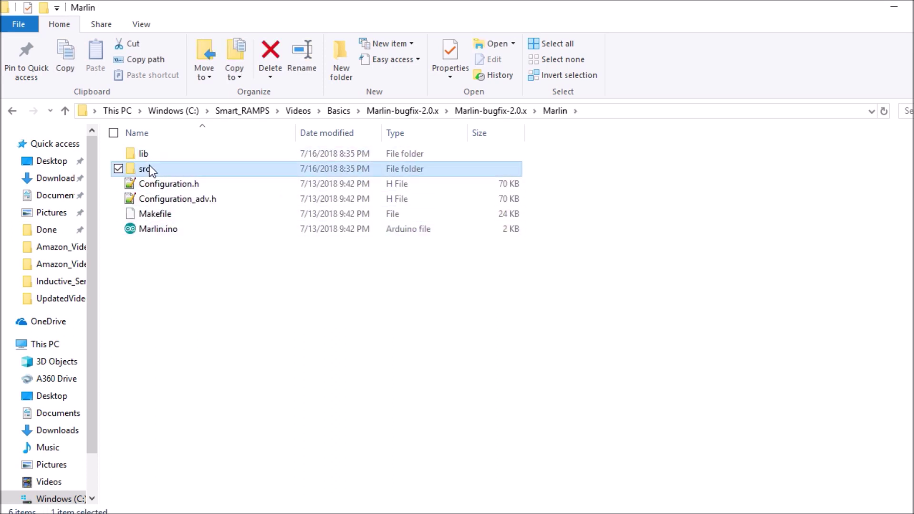
double_click(150, 169)
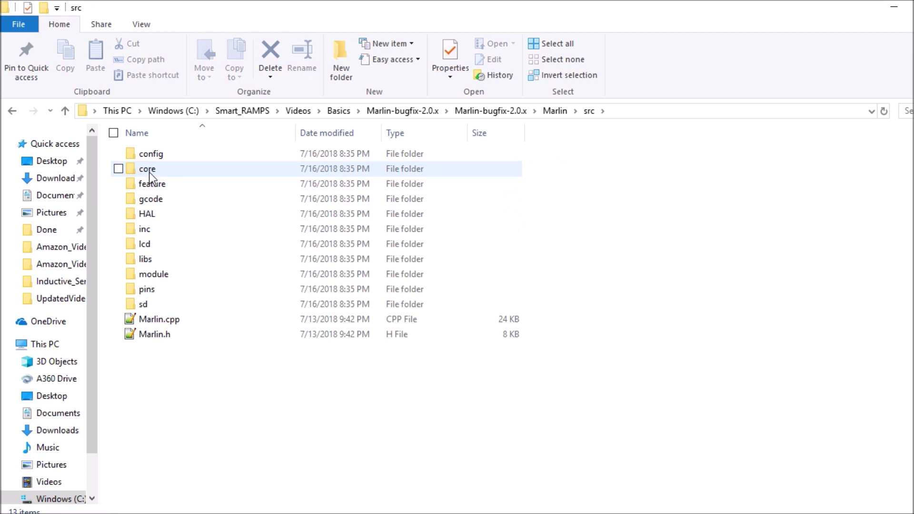
double_click(150, 176)
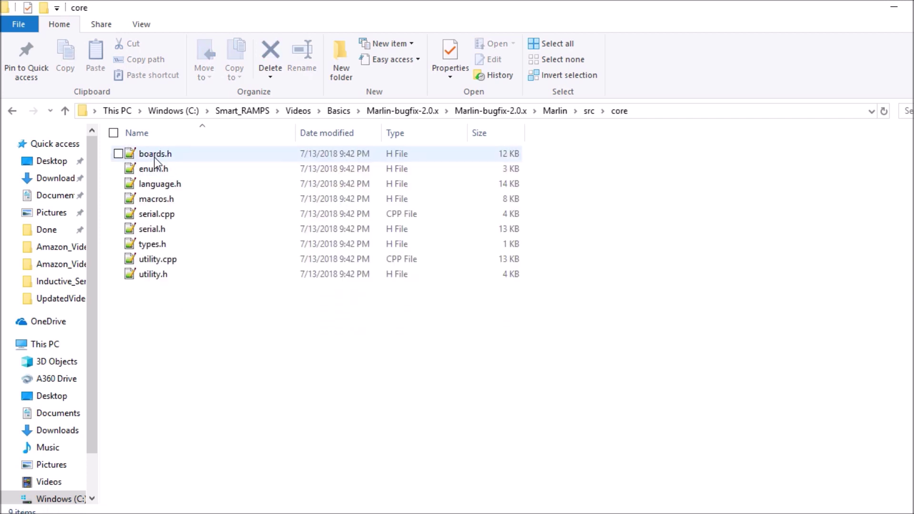
double_click(154, 157)
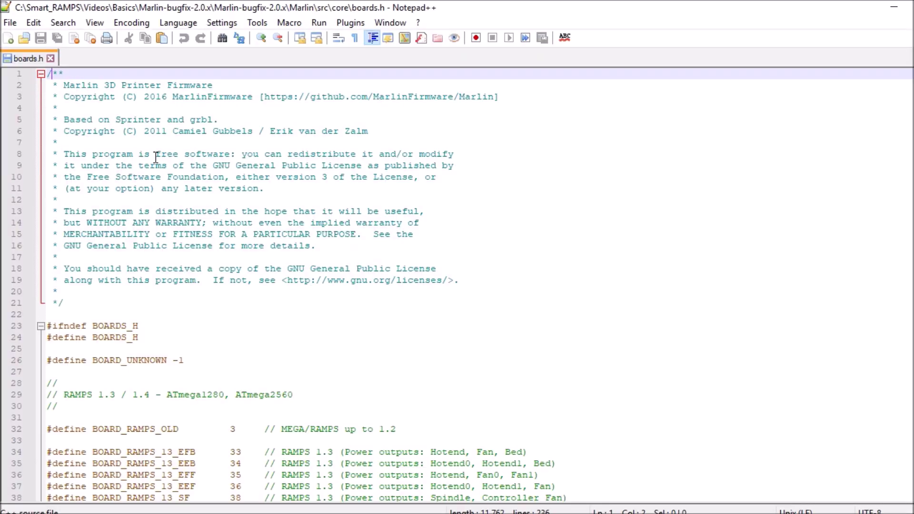
Step: Browse the boards.h board list, from the RAMPS 1.3 boards down to Other ATmega and back
key(Down)
key(Down)
key(Down)
key(Down)
key(Down)
key(Down)
key(Down)
key(Down)
key(Down)
key(Down)
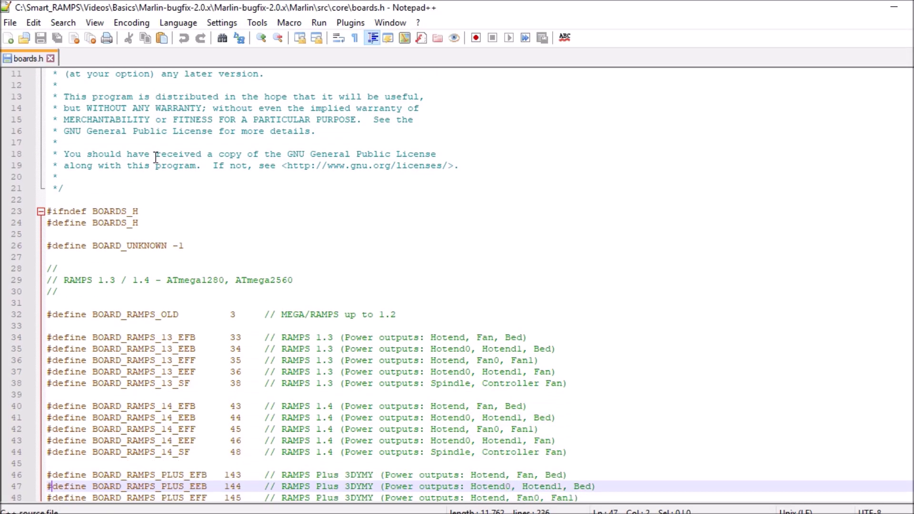
key(Down)
key(Down)
key(Down)
key(Down)
key(Down)
key(Down)
key(Down)
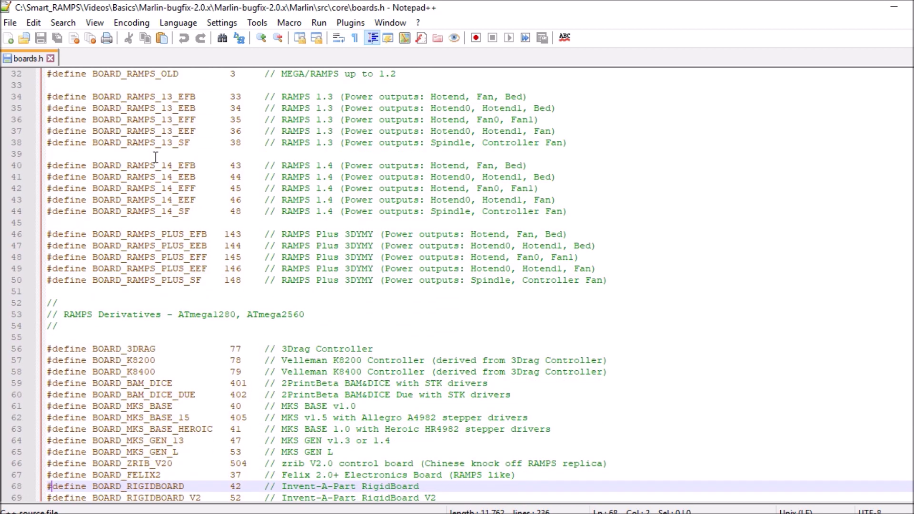
key(Up)
key(Down)
key(Down)
key(Down)
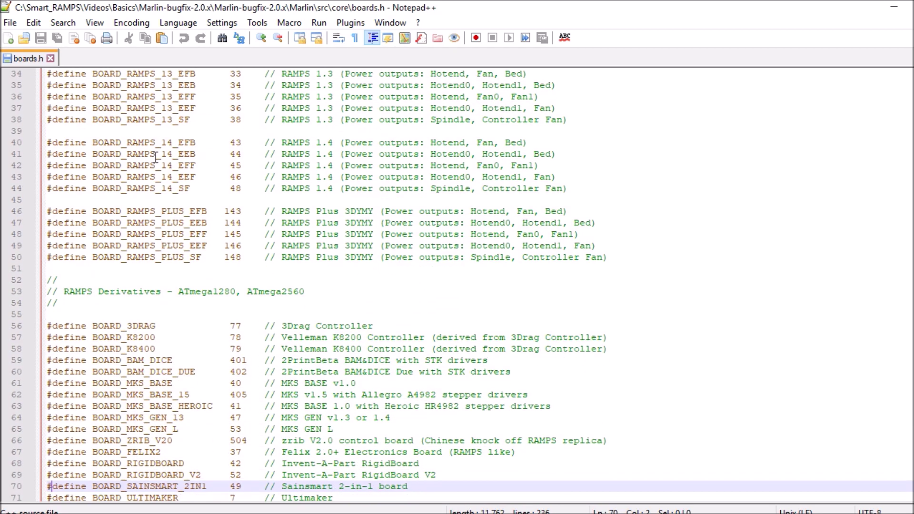
key(Down)
key(Down)
key(Down)
key(Down)
key(Down)
key(Down)
key(Down)
key(Down)
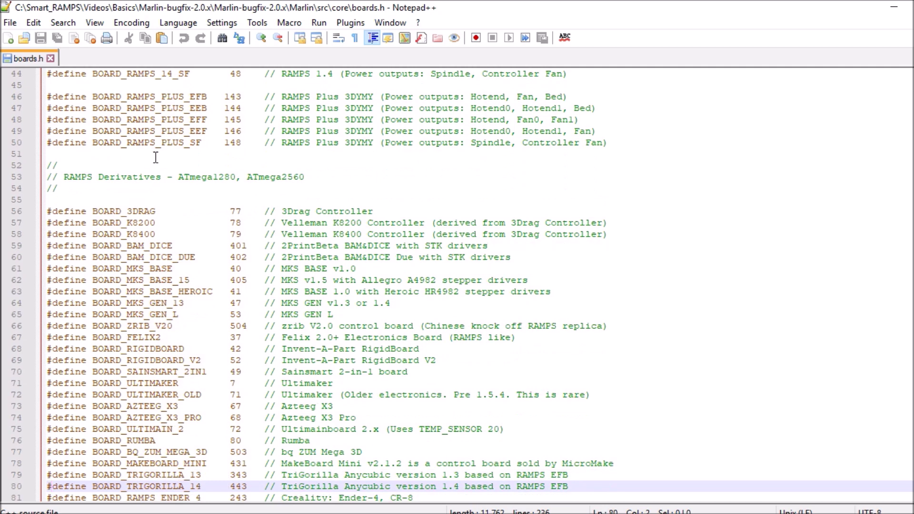
key(Down)
key(Down)
key(Down)
key(Down)
key(Down)
key(Down)
key(Down)
key(Down)
key(Down)
key(Down)
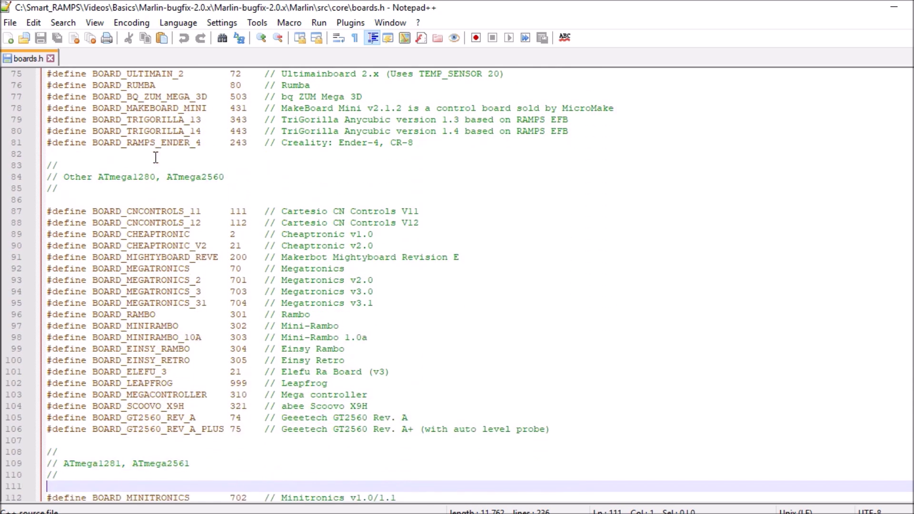
key(Down)
key(Down)
key(Down)
key(Up)
key(Up)
key(Up)
key(Up)
key(Up)
key(Up)
key(Up)
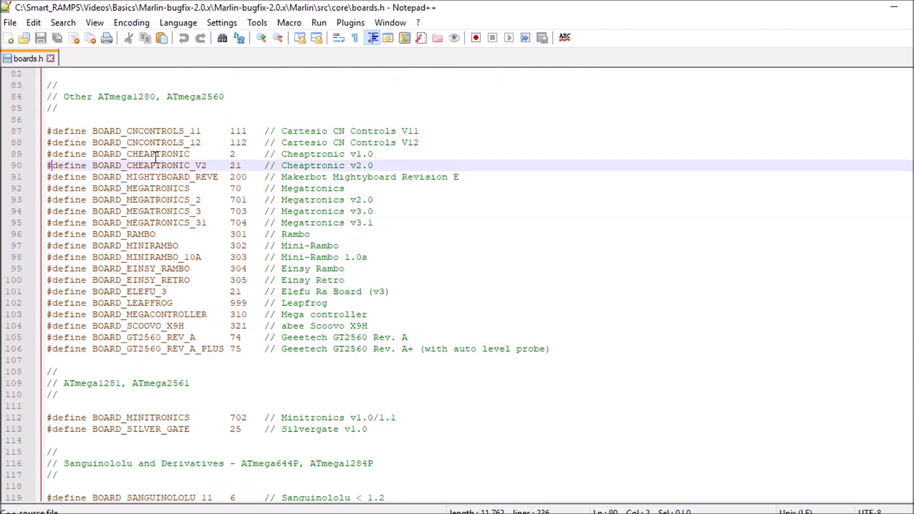
key(Up)
key(Up)
key(Up)
key(Up)
key(Up)
key(Up)
key(Up)
key(Up)
key(Up)
key(Up)
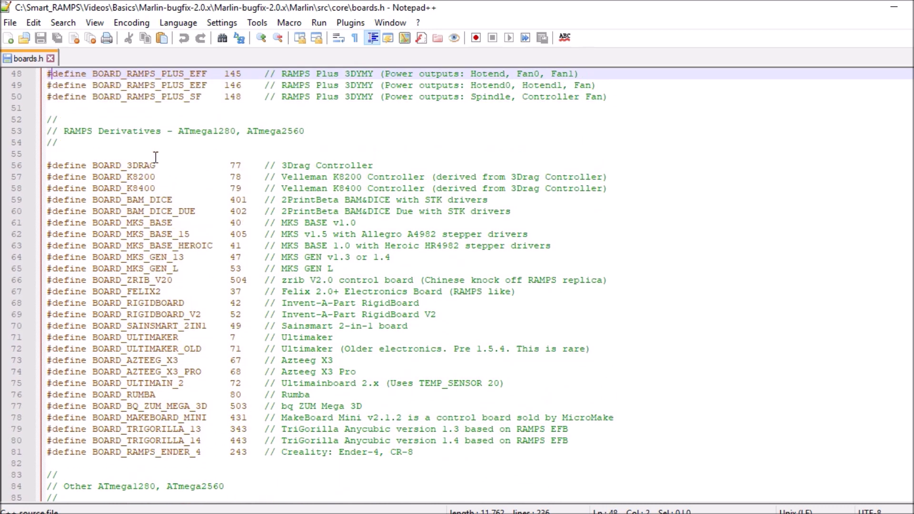
key(Up)
key(Up)
key(Up)
key(Up)
key(Up)
key(Up)
key(Up)
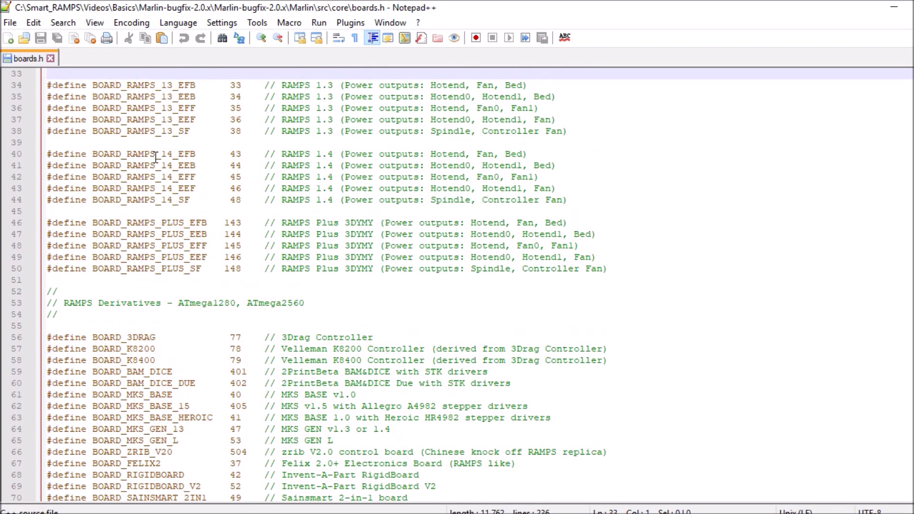
key(Up)
key(Up)
key(Up)
key(Up)
key(Up)
key(Up)
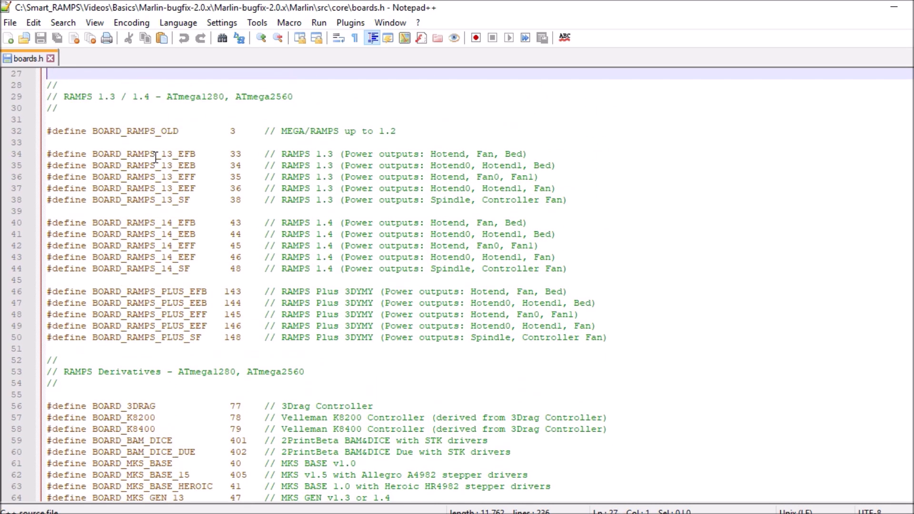
Step: Search boards.h for RAMPS_SMART and select SMART_EFB in BOARD_RAMPS_SMART_EFB
key(ctrl+f)
text(RAMPS_SMART)
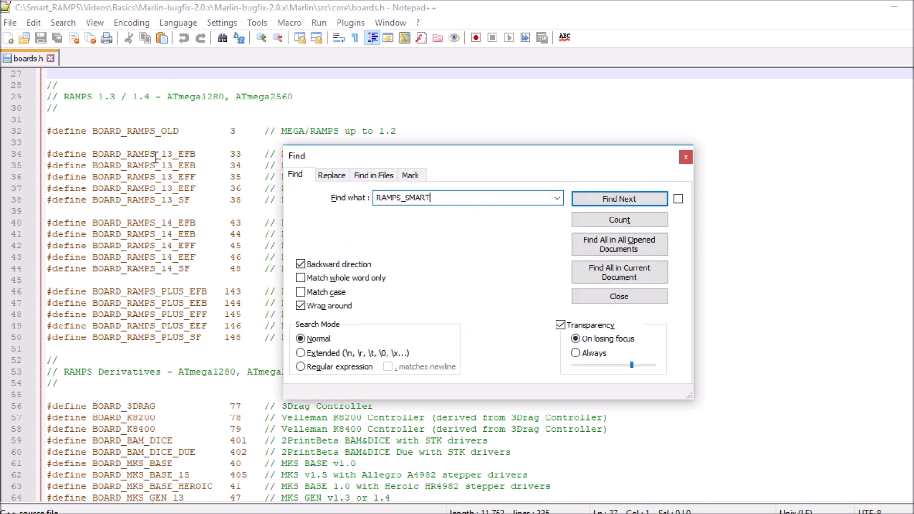
key(Return)
key(Escape)
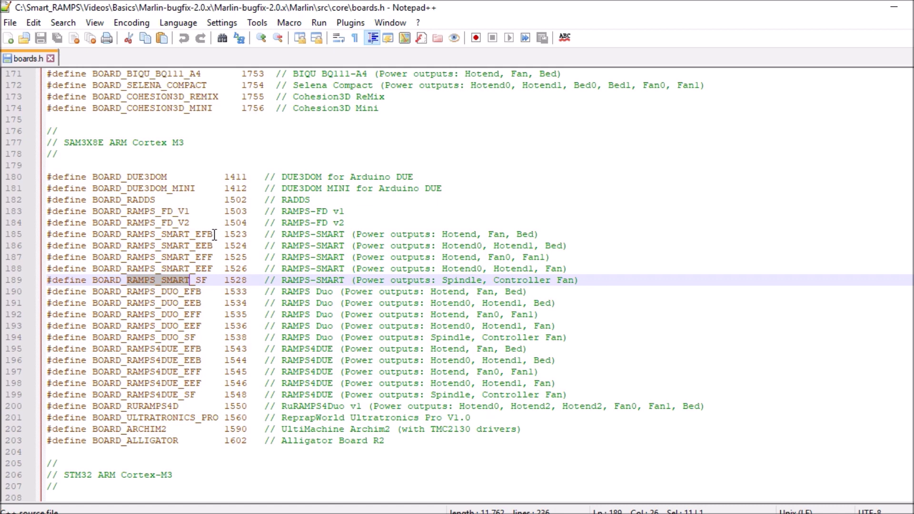
drag(213, 234, 92, 234)
key(ctrl+c)
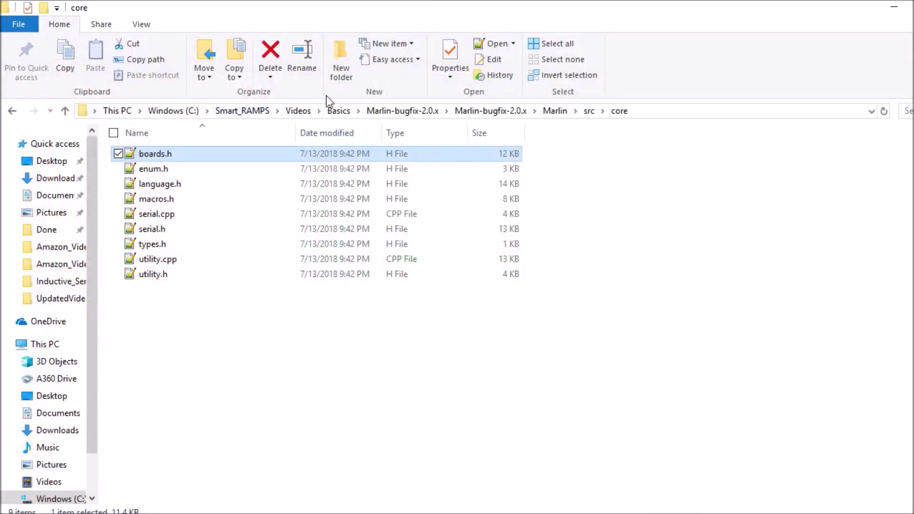
Step: Go back up to the Marlin folder and open the Marlin.ino sketch in Arduino IDE
click(491, 113)
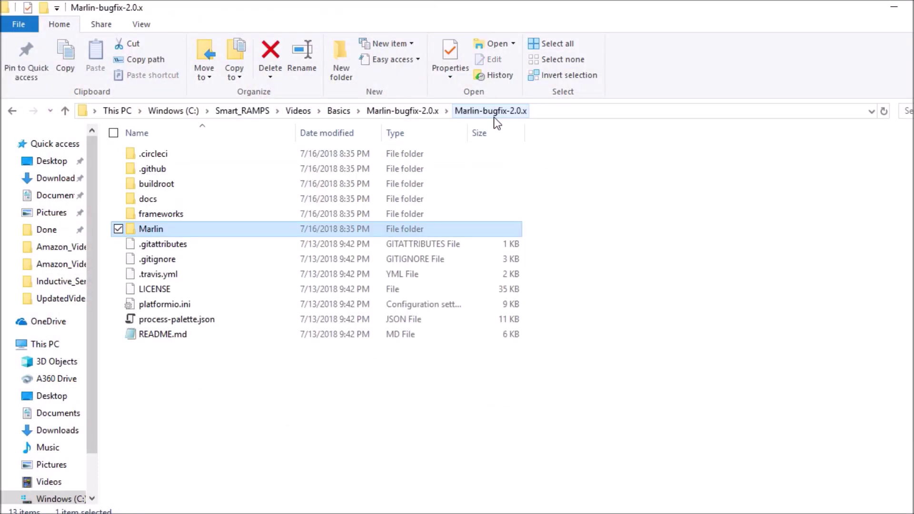
double_click(151, 229)
double_click(151, 230)
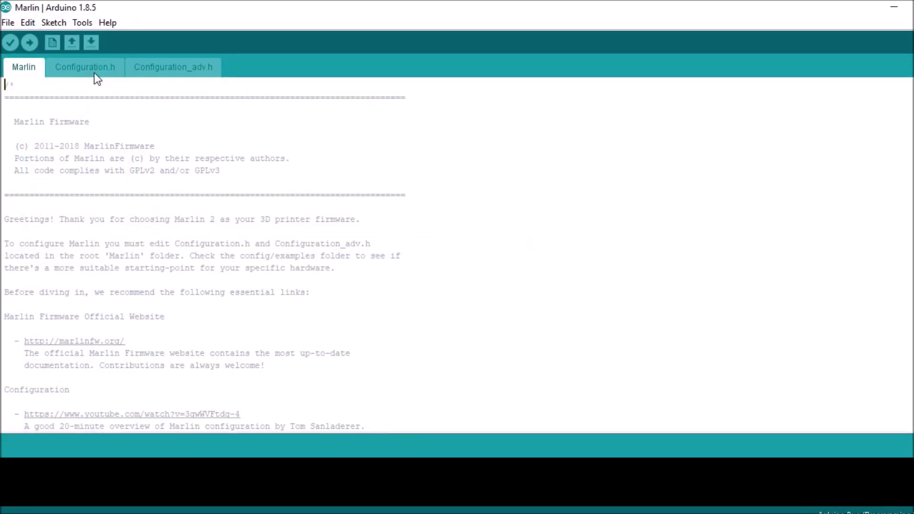
Step: In Configuration.h, find the MOTHERBOARD line and replace BOARD_RAMPS_14_EFB with BOARD_RAMPS_SMART_EFB
click(93, 76)
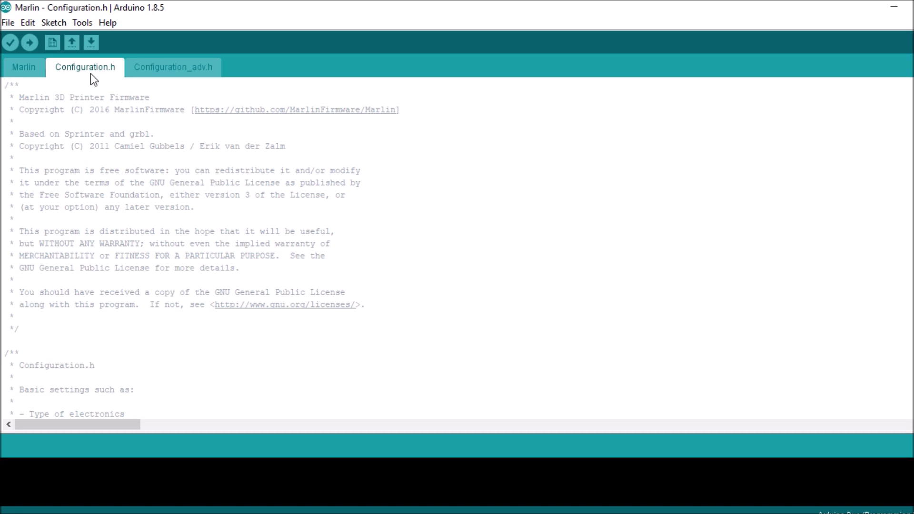
key(ctrl+f)
text(mo)
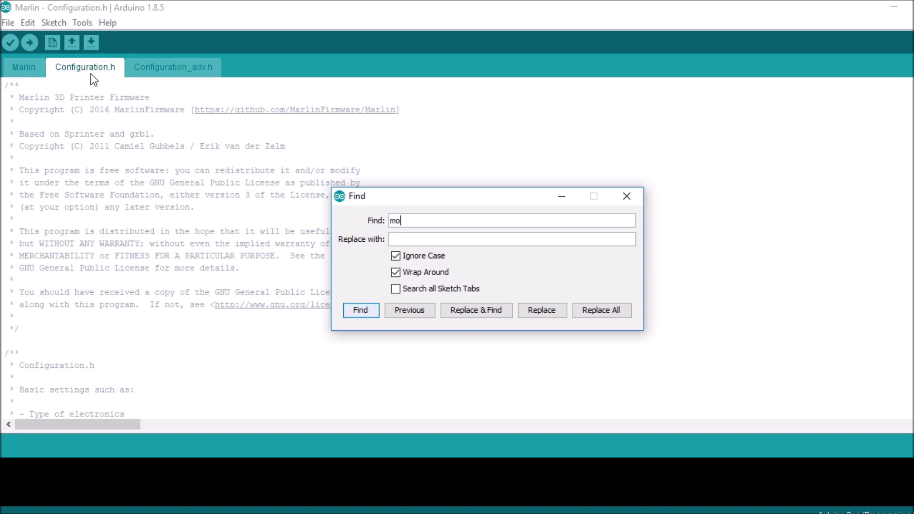
text(ther)
key(Return)
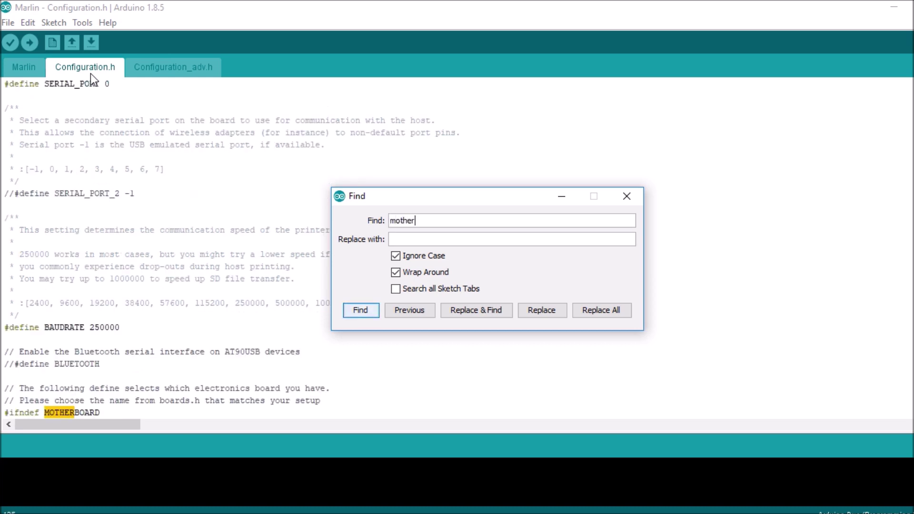
key(Escape)
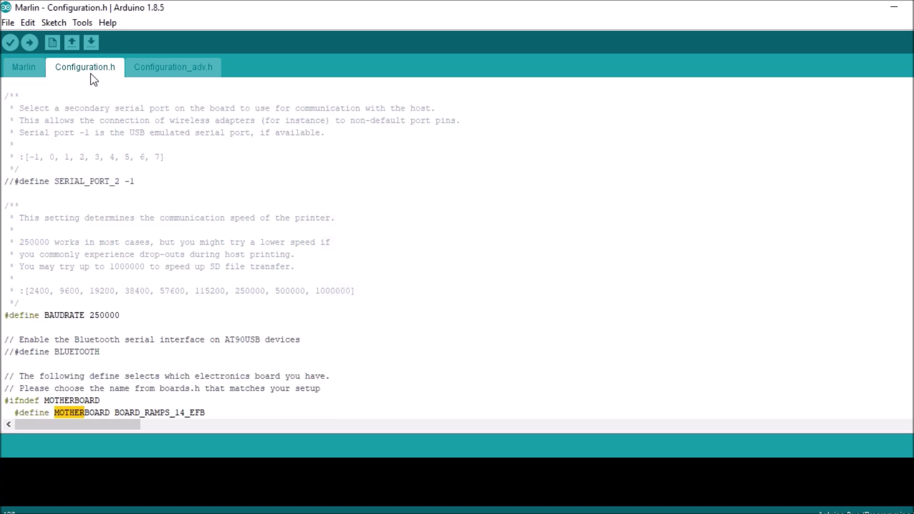
key(Down)
key(Return)
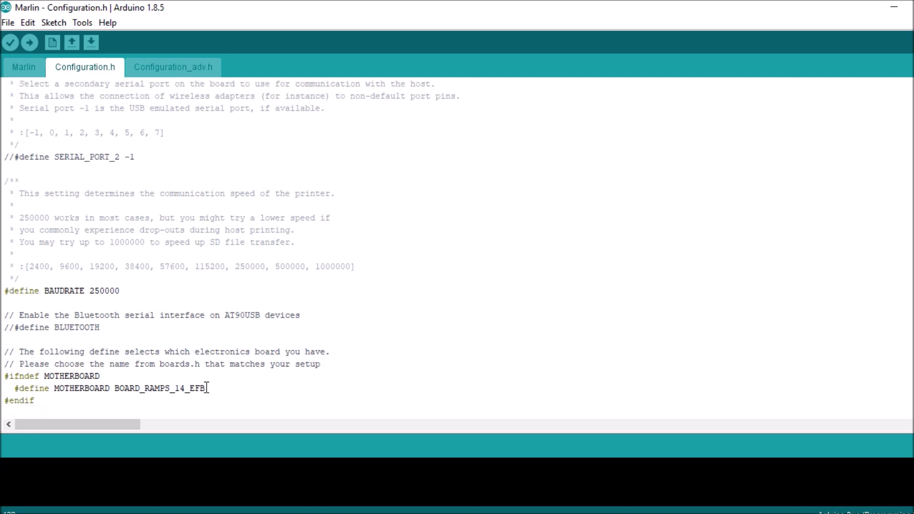
mouse_move(205, 389)
mouse_down()
mouse_move(162, 380)
mouse_move(125, 386)
mouse_up()
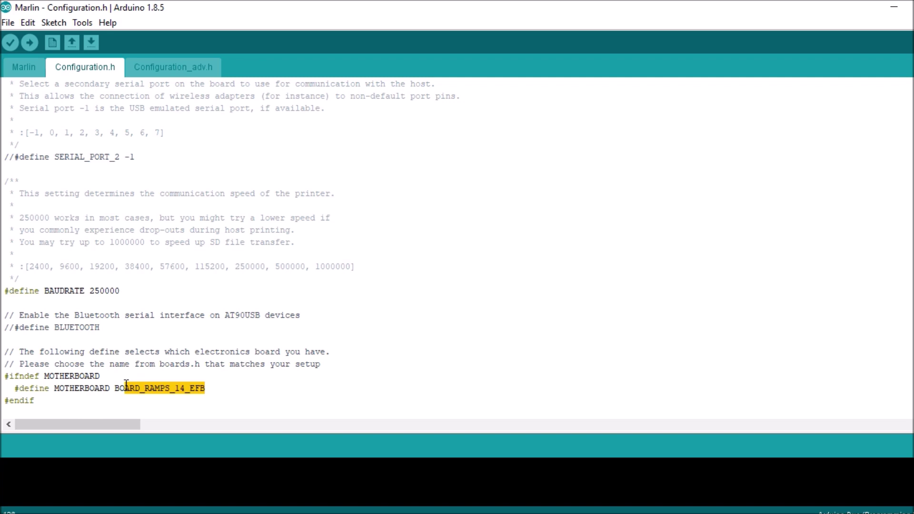
drag(125, 385, 113, 384)
key(ctrl+v)
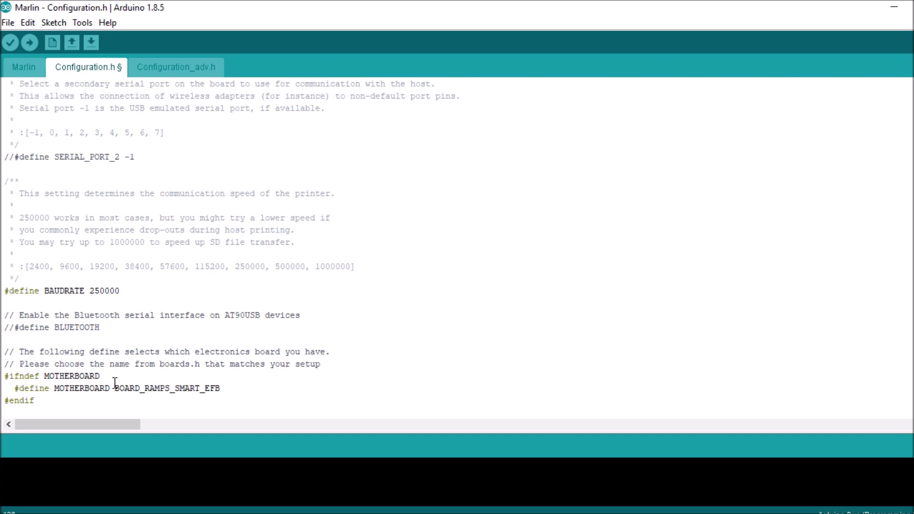
click(89, 23)
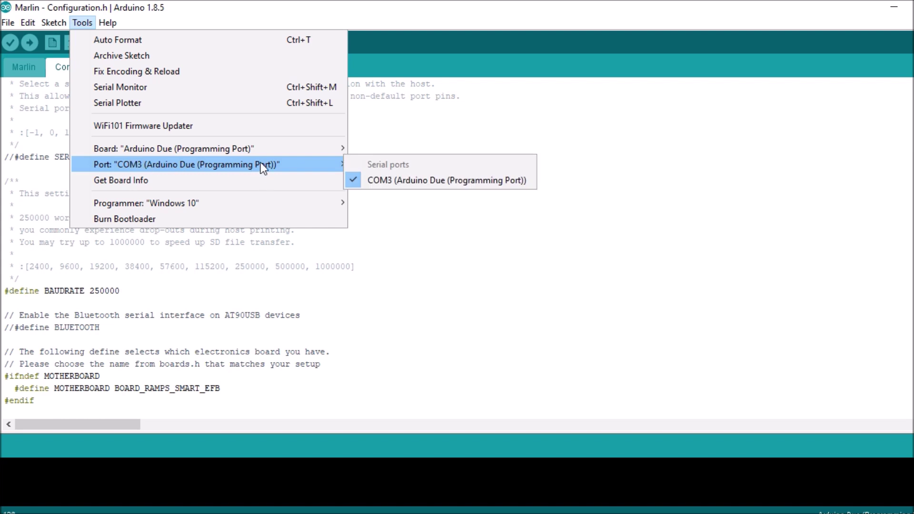
mouse_move(173, 149)
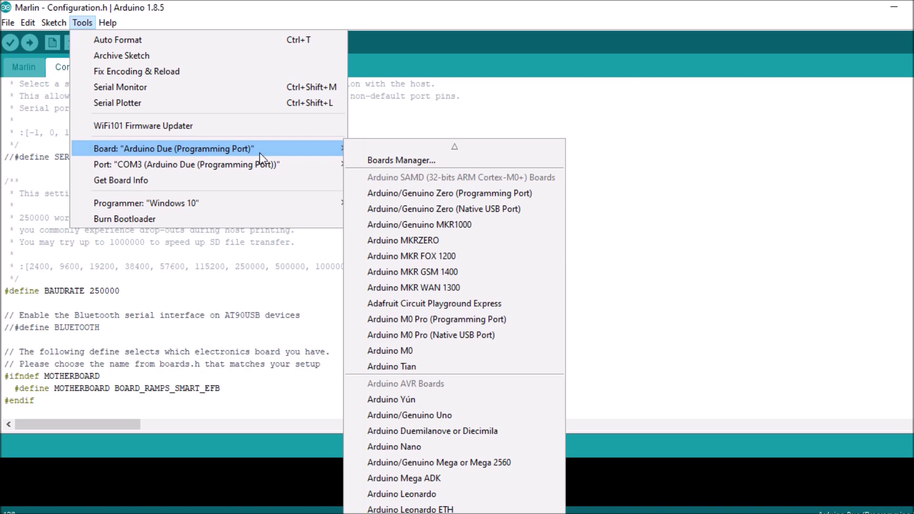
key(Escape)
key(Escape)
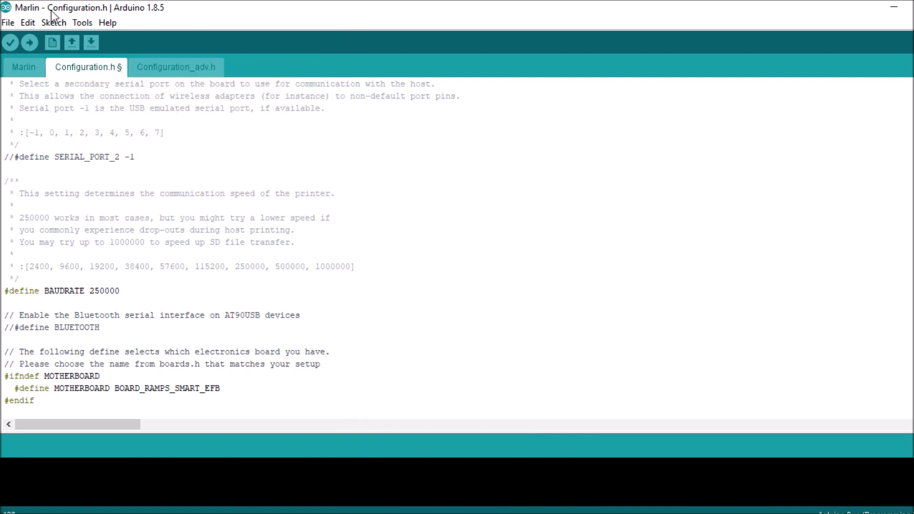